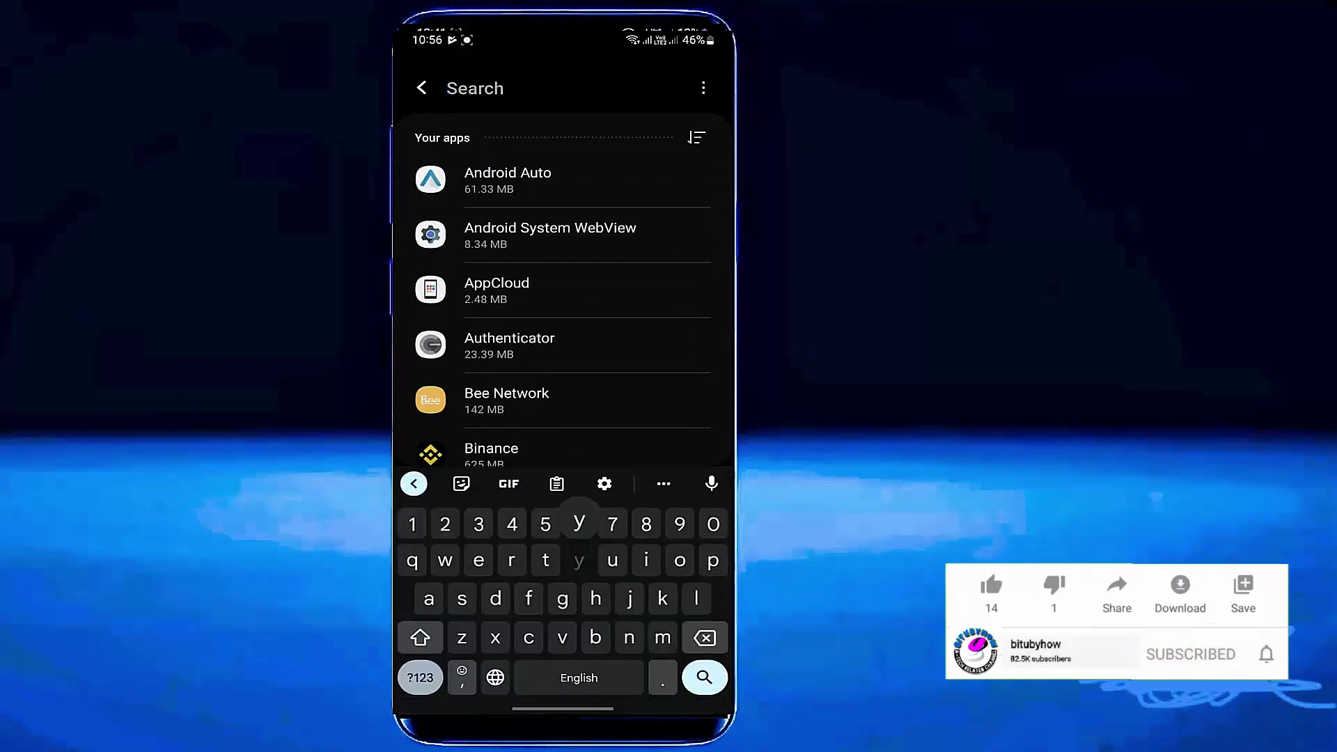
pyautogui.write('you')
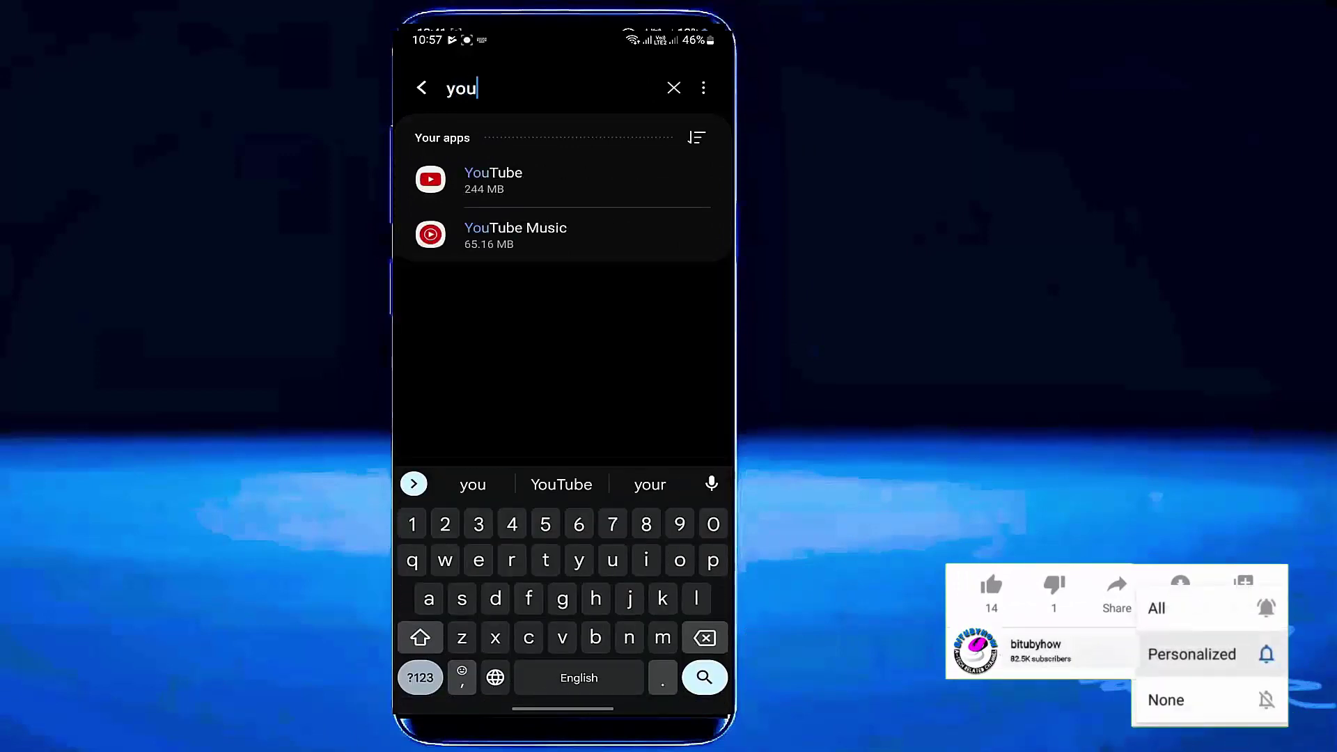
# Force stop the YouTube app from its app info page
pyautogui.click(493, 180)
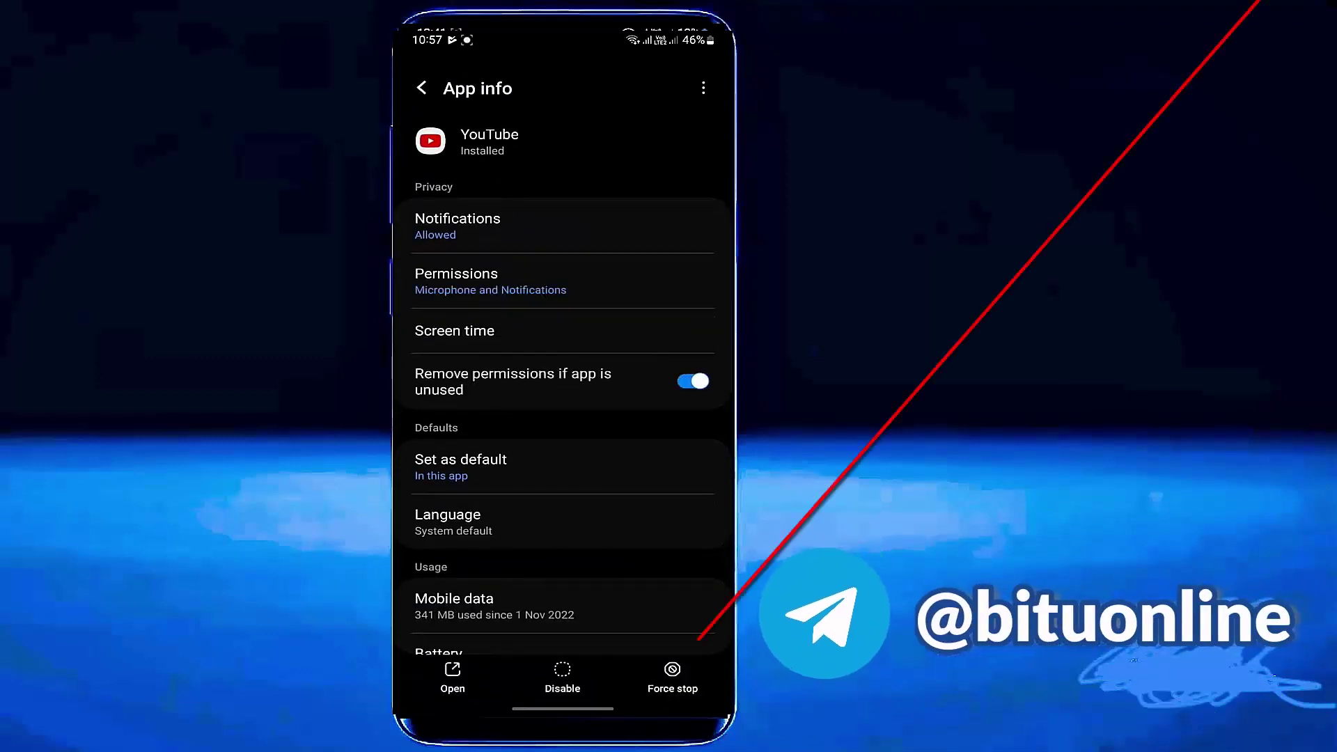
pyautogui.click(673, 680)
pyautogui.click(641, 660)
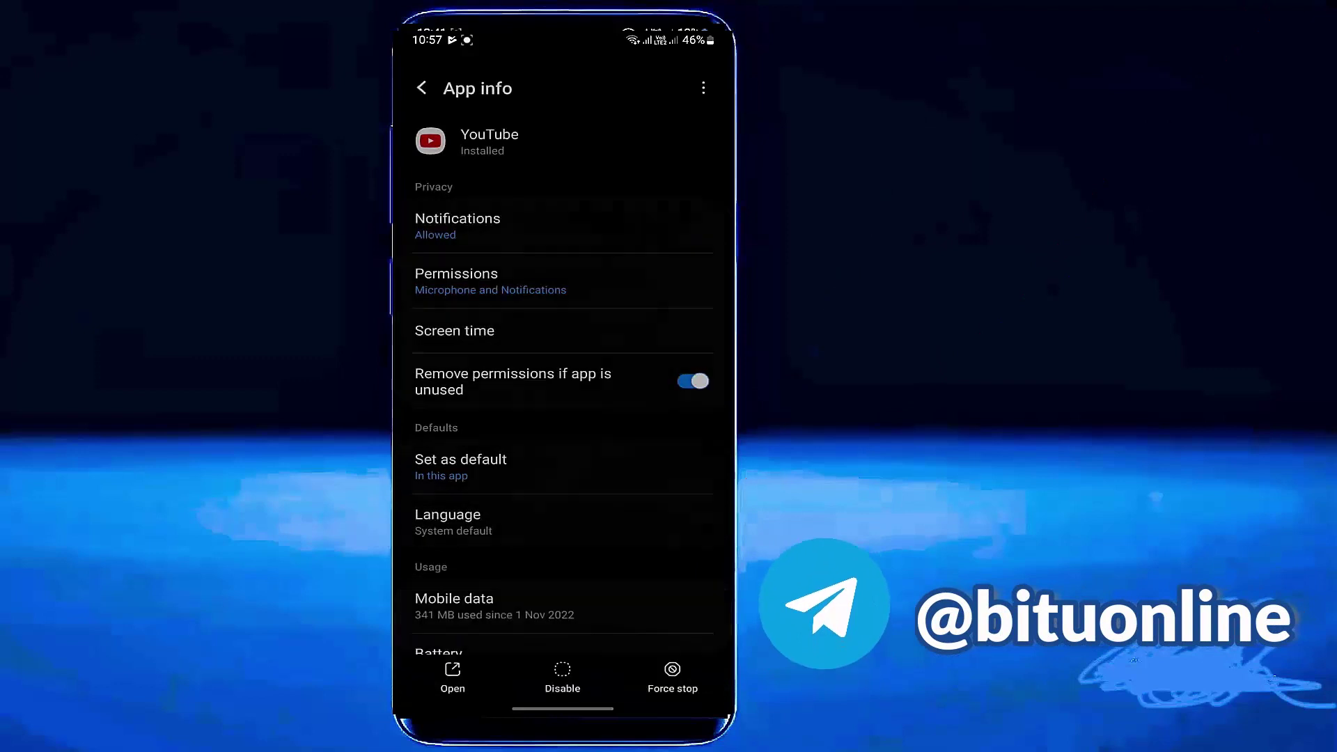
pyautogui.scroll(-5, 564, 365)
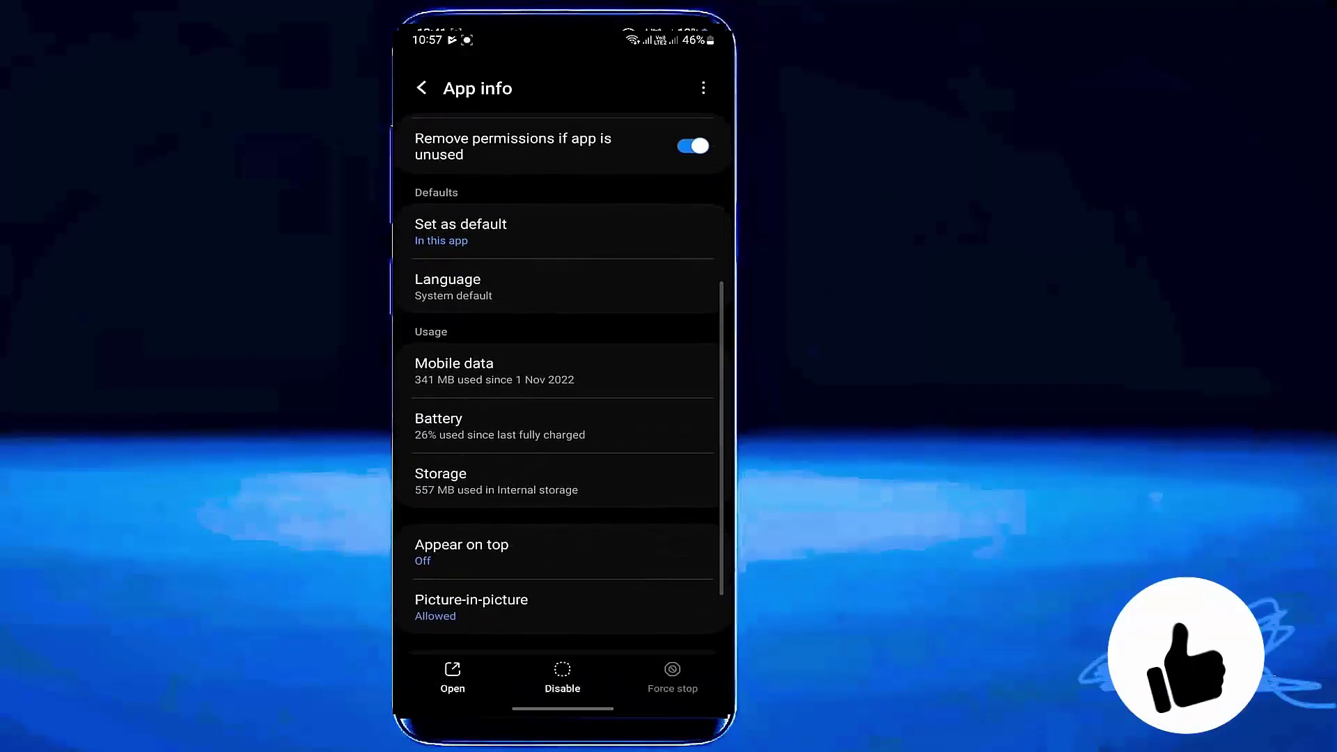
# Permanently delete all of YouTube's stored data, then return to the home screen
pyautogui.click(491, 481)
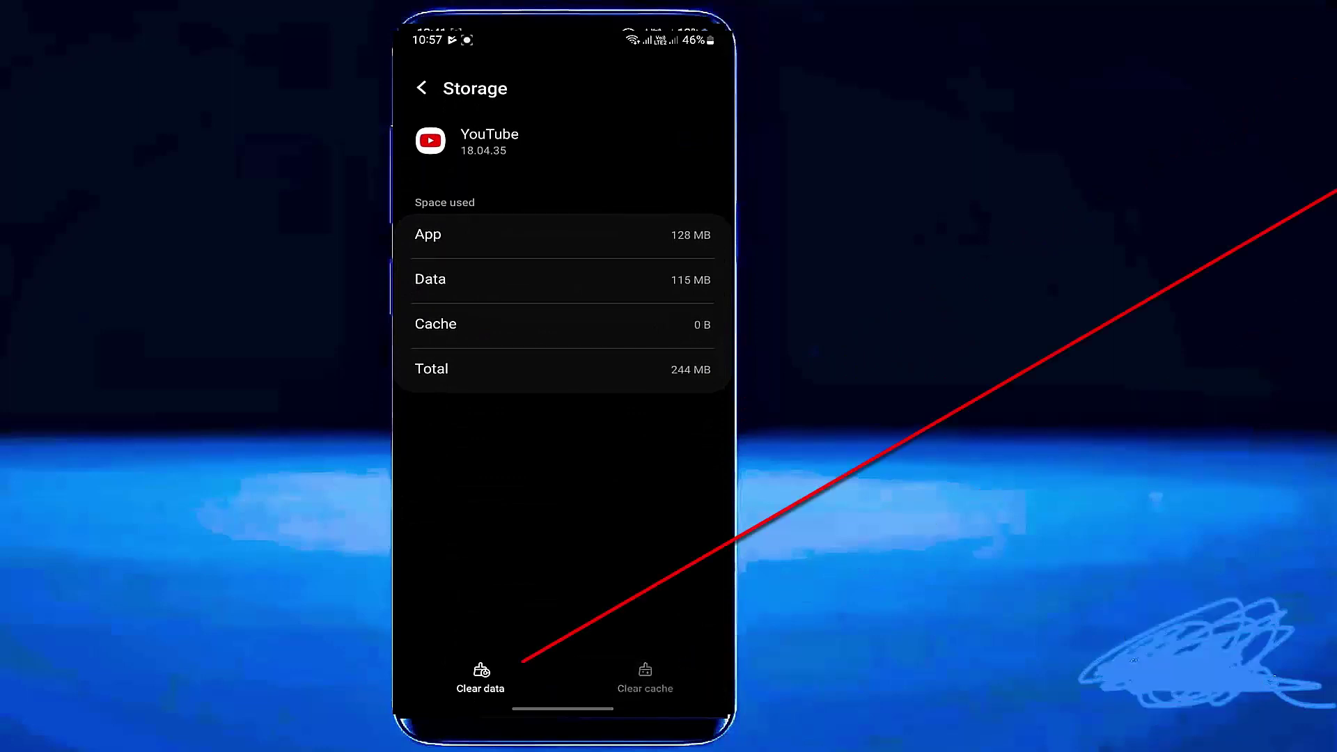
pyautogui.click(480, 677)
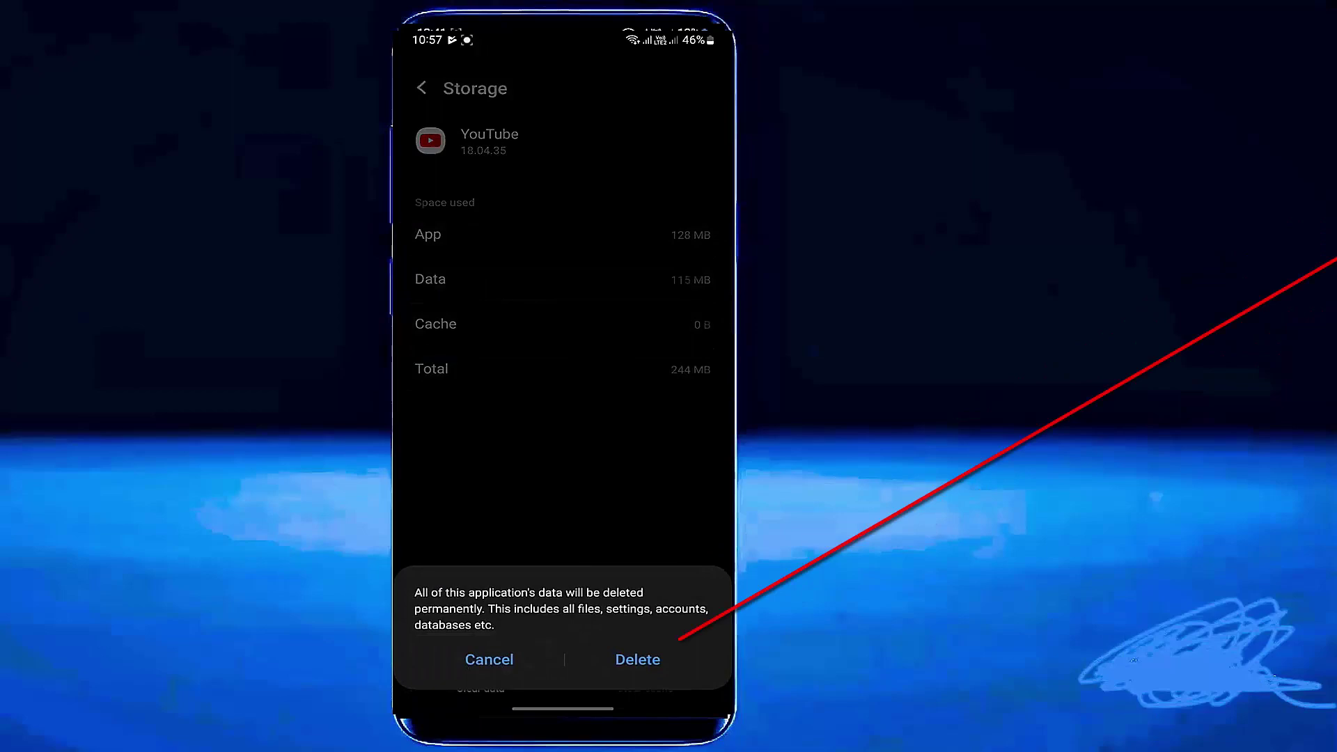
pyautogui.click(637, 660)
pyautogui.moveTo(563, 709); pyautogui.dragTo(563, 502)
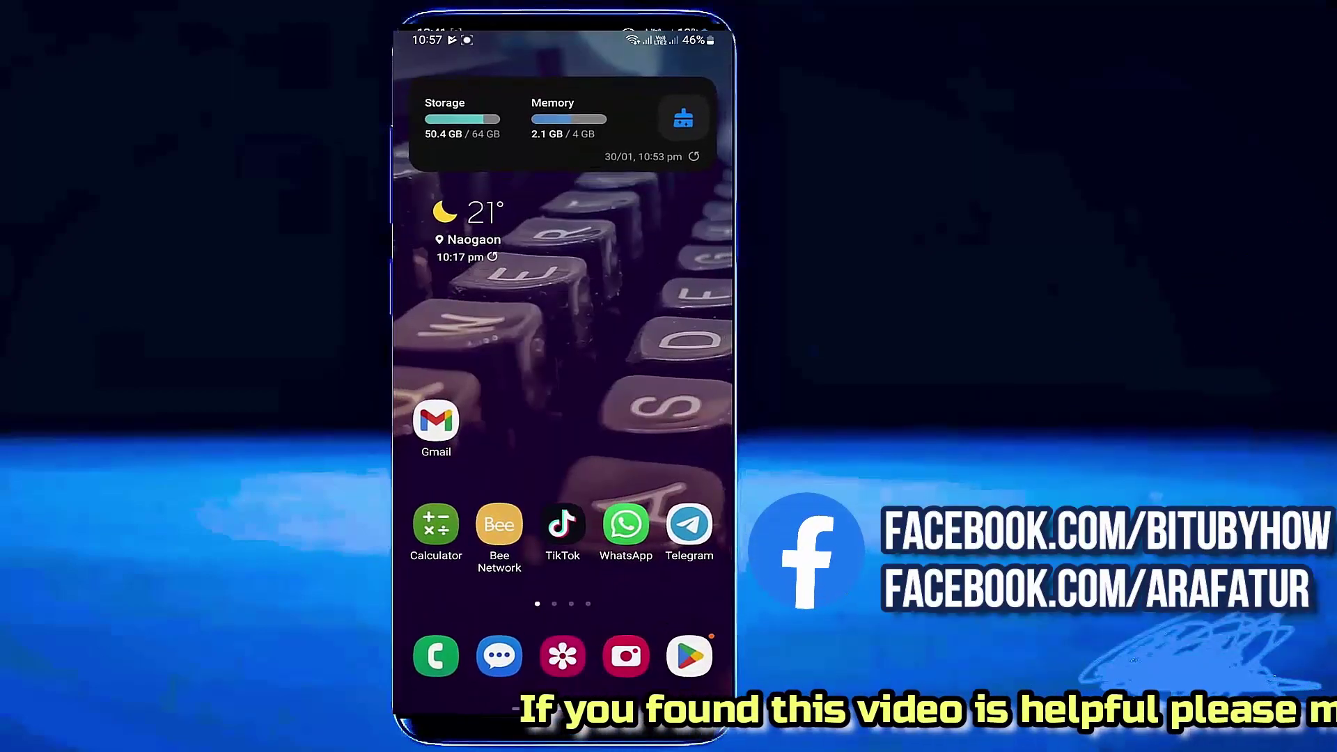
# Bring up the power options, then open YouTube's Play Store details page
pyautogui.press('XF86PowerOff')
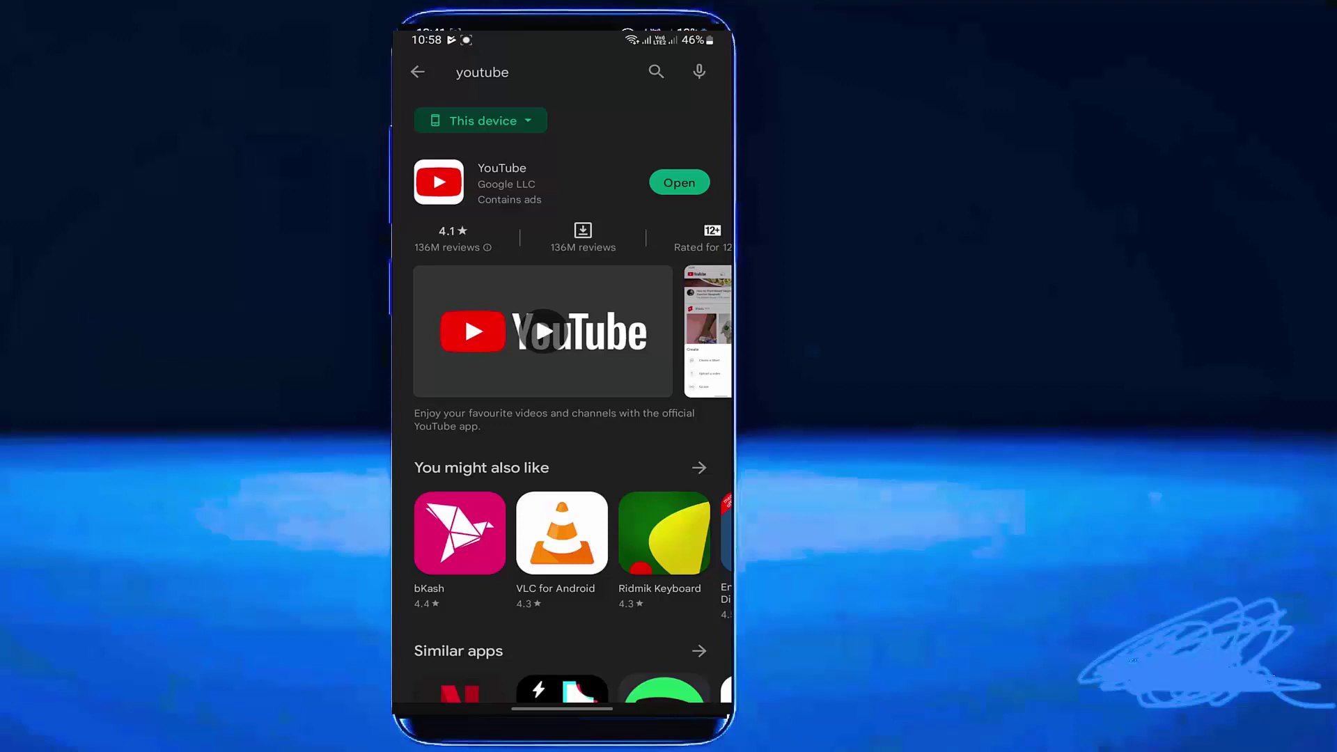
pyautogui.click(502, 177)
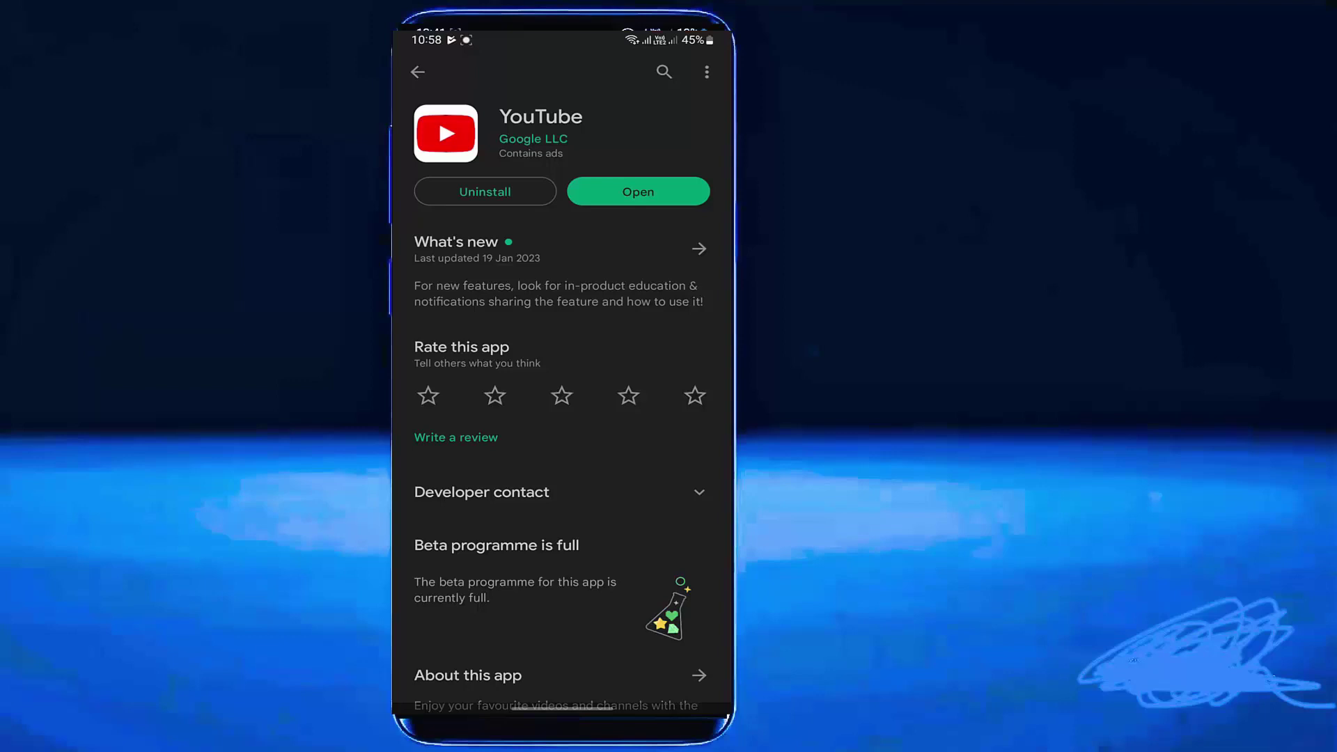
# Launch YouTube from its Play Store page
pyautogui.click(639, 191)
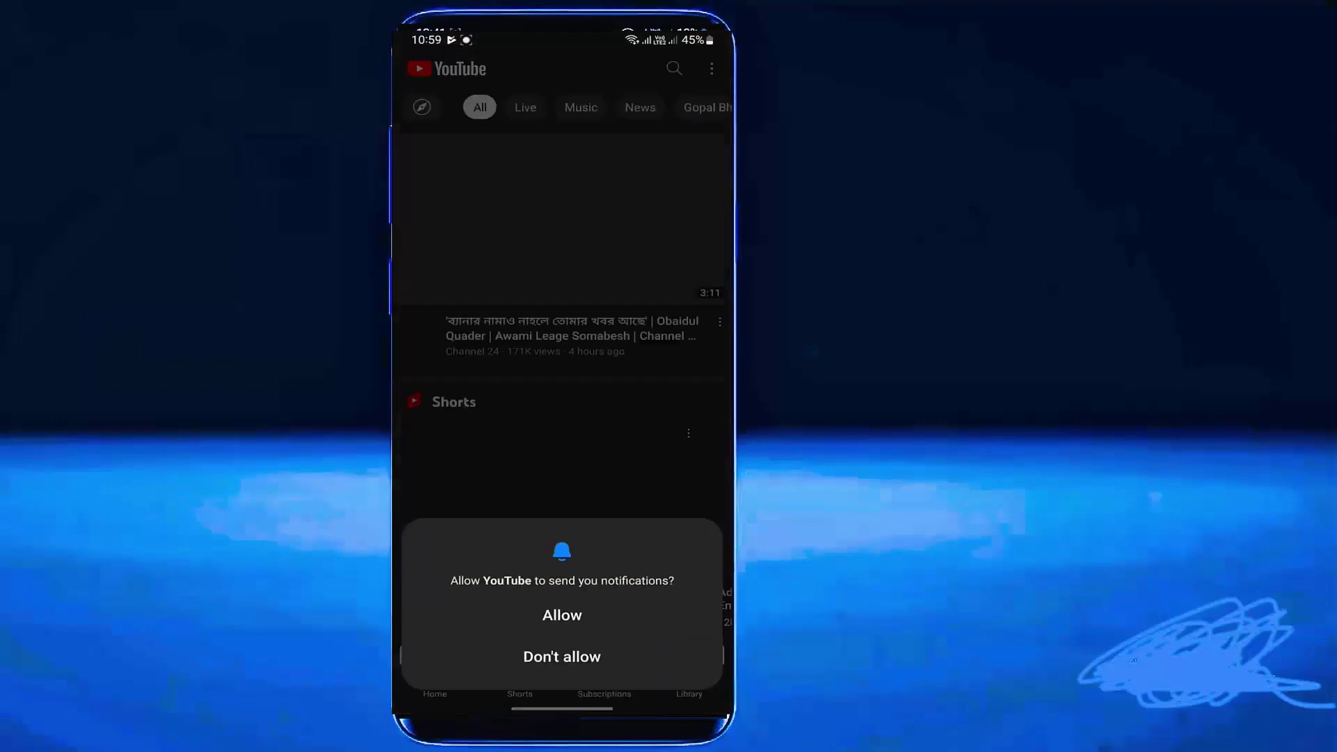